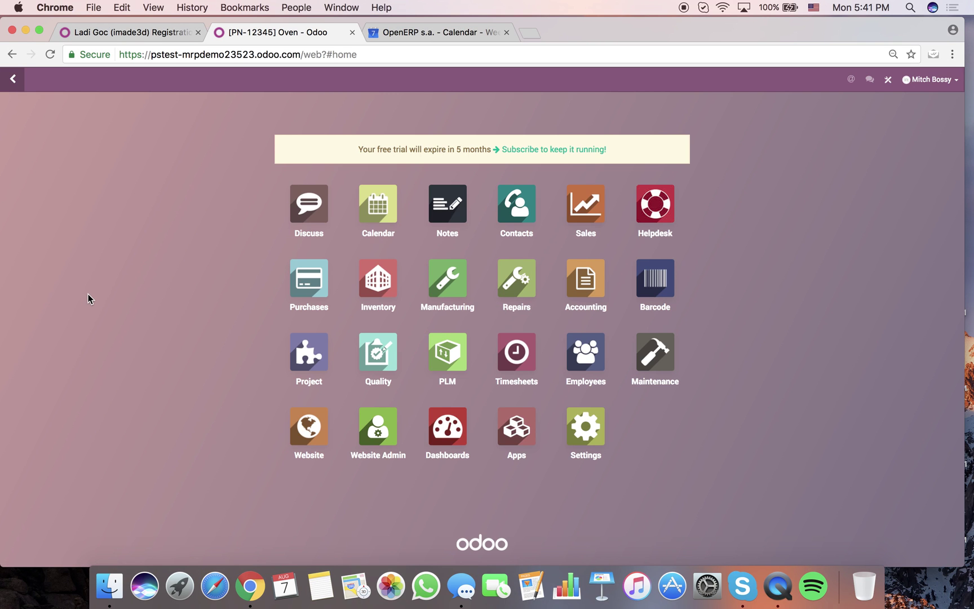
- Open the Manufacturing app and expand its Master Data menu
{"action": "left_click", "coordinate": [447, 289]}
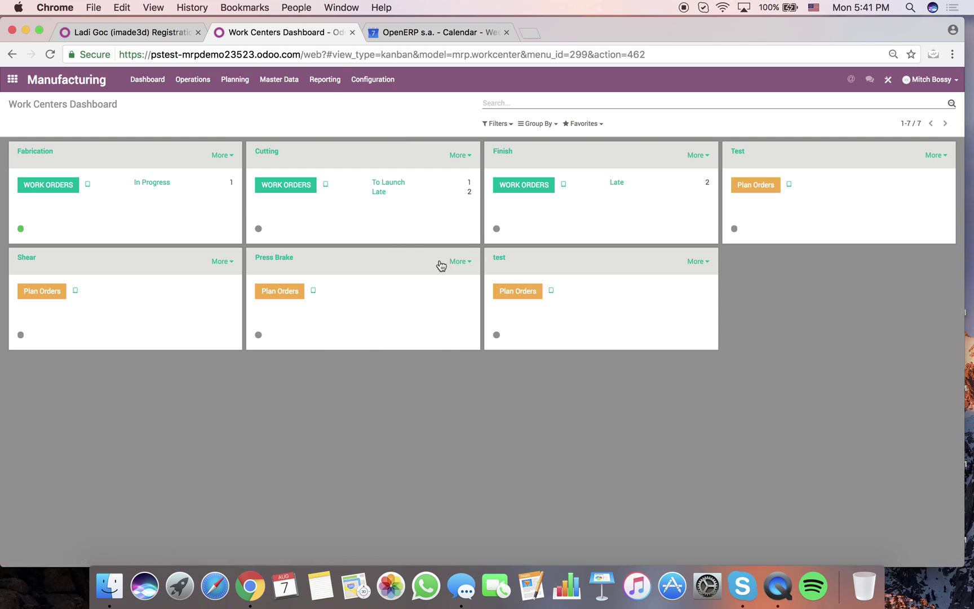
{"action": "left_click", "coordinate": [324, 79]}
{"action": "mouse_move", "coordinate": [279, 80]}
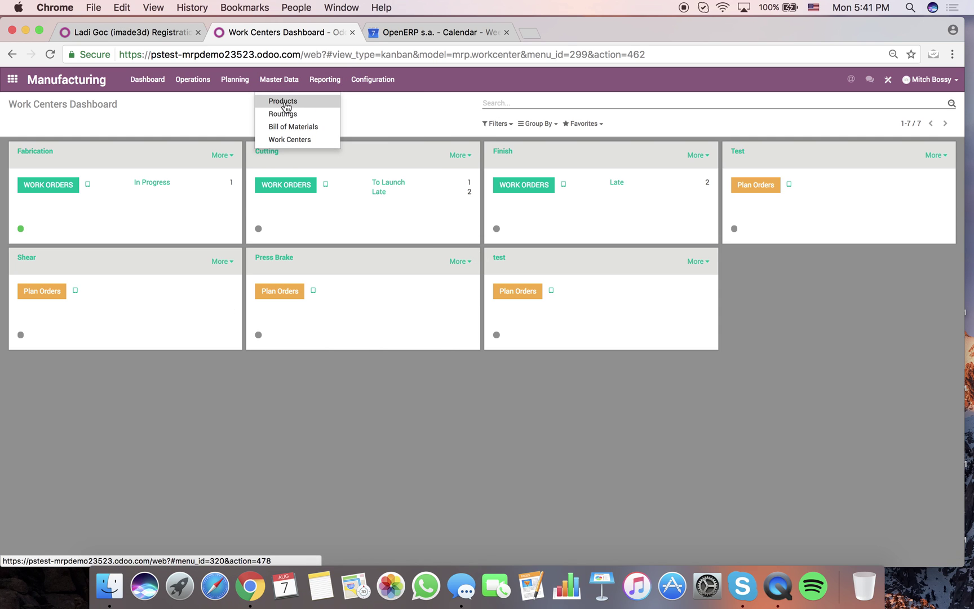
- Review the [PN-12345] Oven and [PN-23456] Oven side wall bills of materials
{"action": "left_click", "coordinate": [287, 129]}
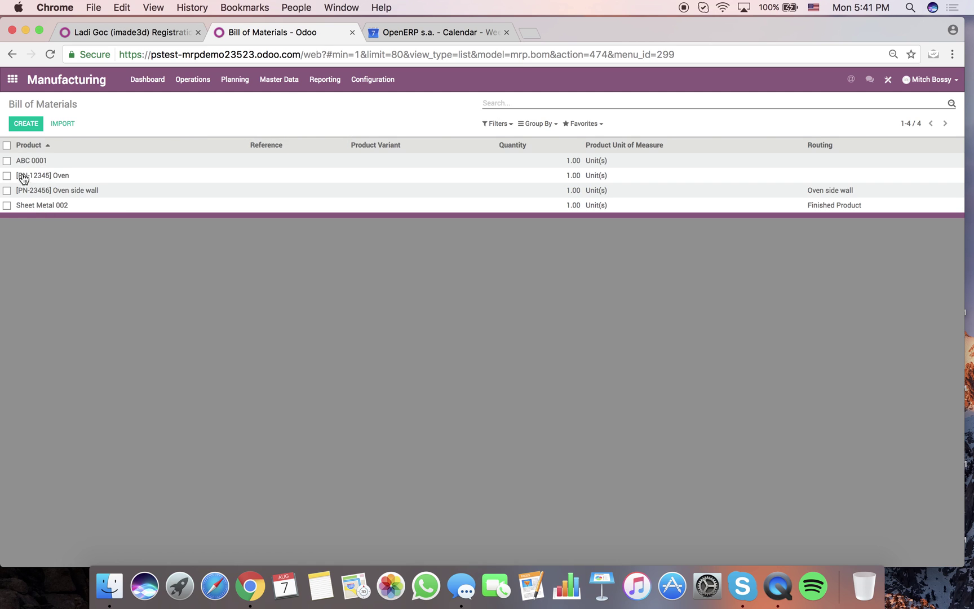
{"action": "left_click", "coordinate": [83, 174]}
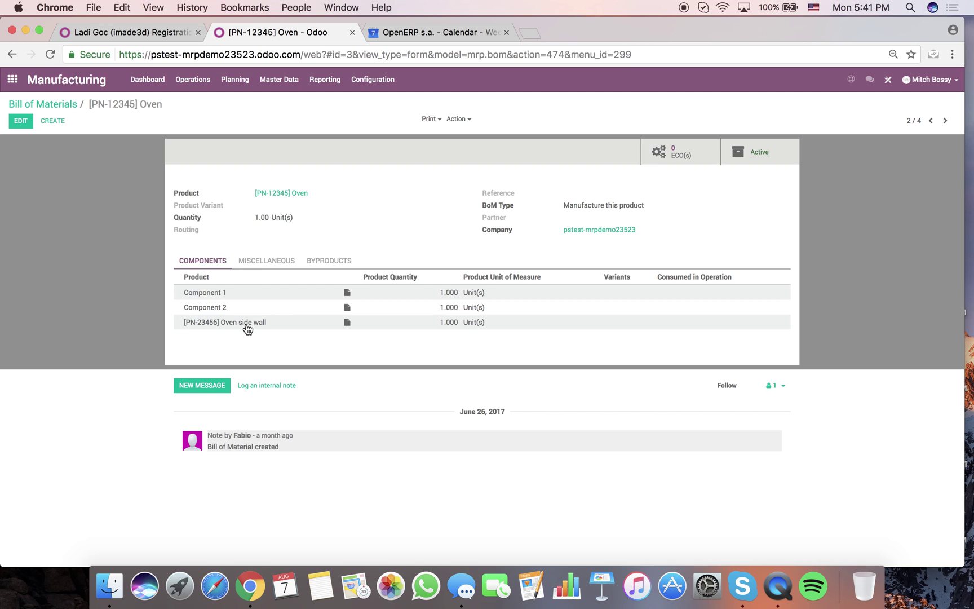
{"action": "left_click", "coordinate": [61, 103]}
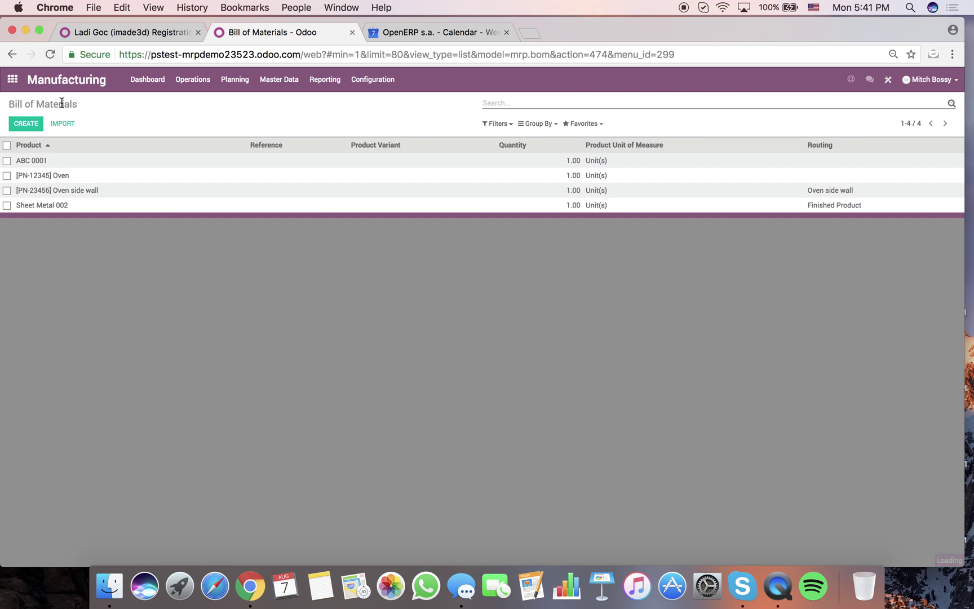
{"action": "left_click", "coordinate": [82, 191]}
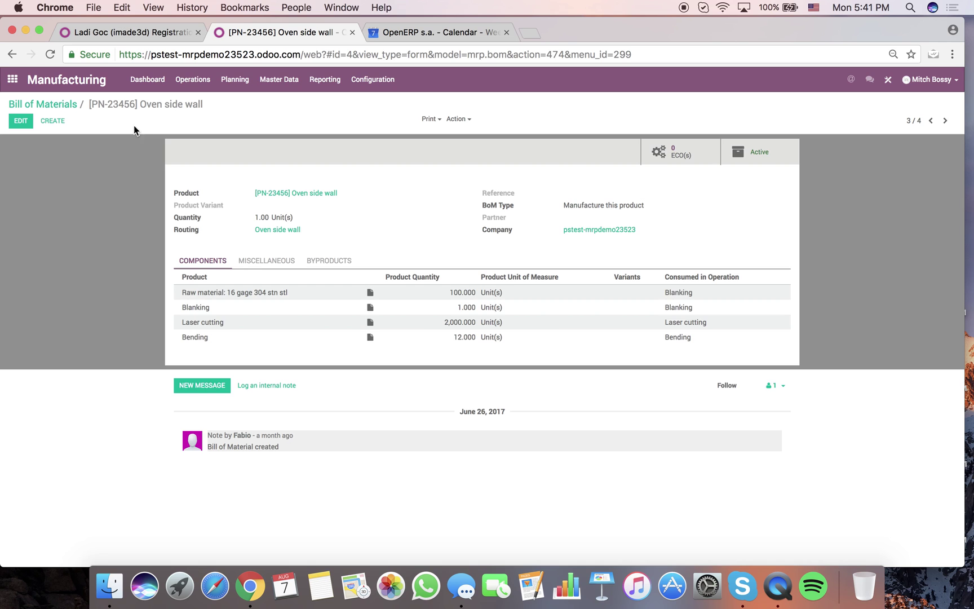
{"action": "left_click", "coordinate": [59, 103]}
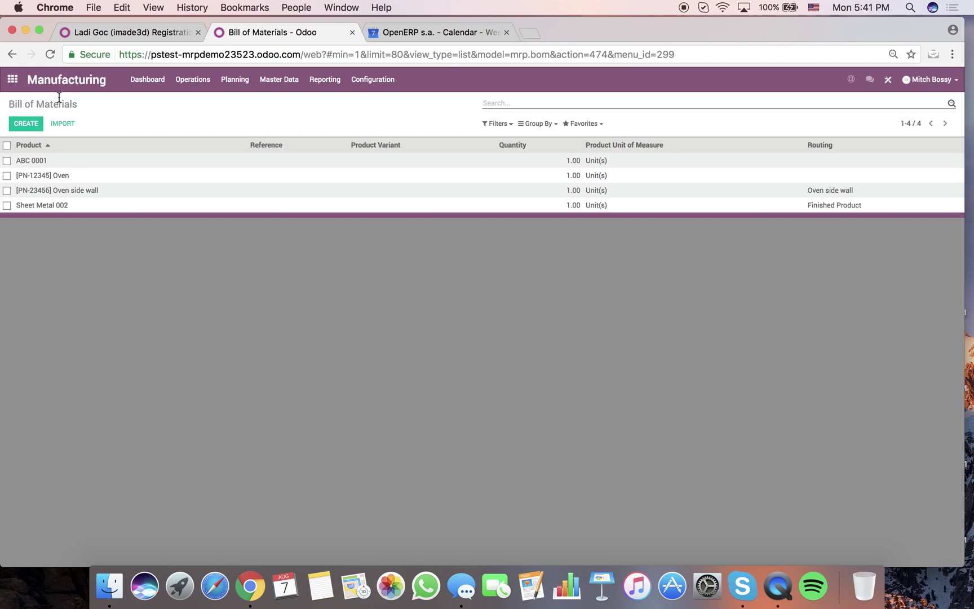
- Print the BOM Structure report from the Oven BoM and open the downloaded PDF
{"action": "left_click", "coordinate": [74, 180]}
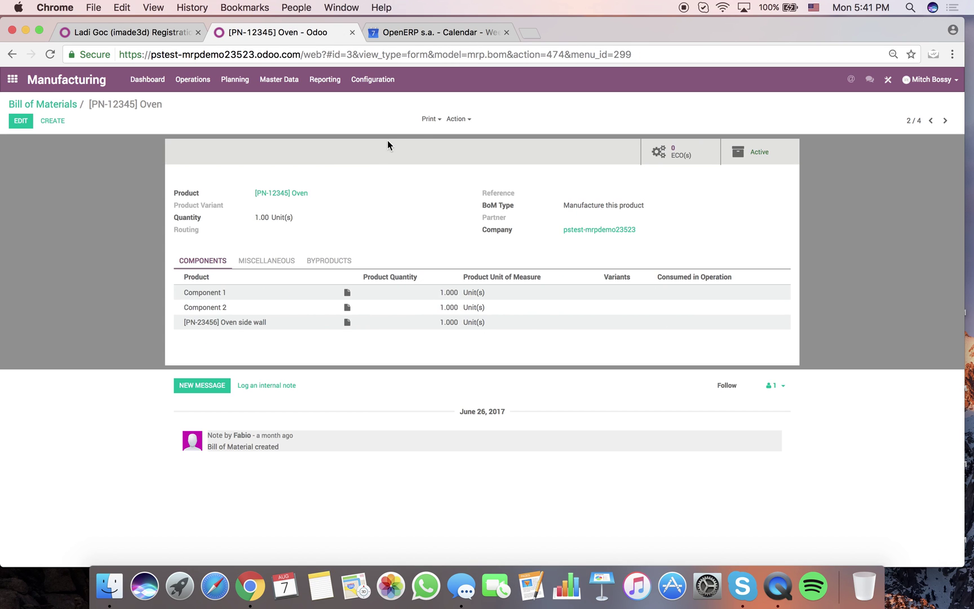
{"action": "left_click", "coordinate": [431, 120]}
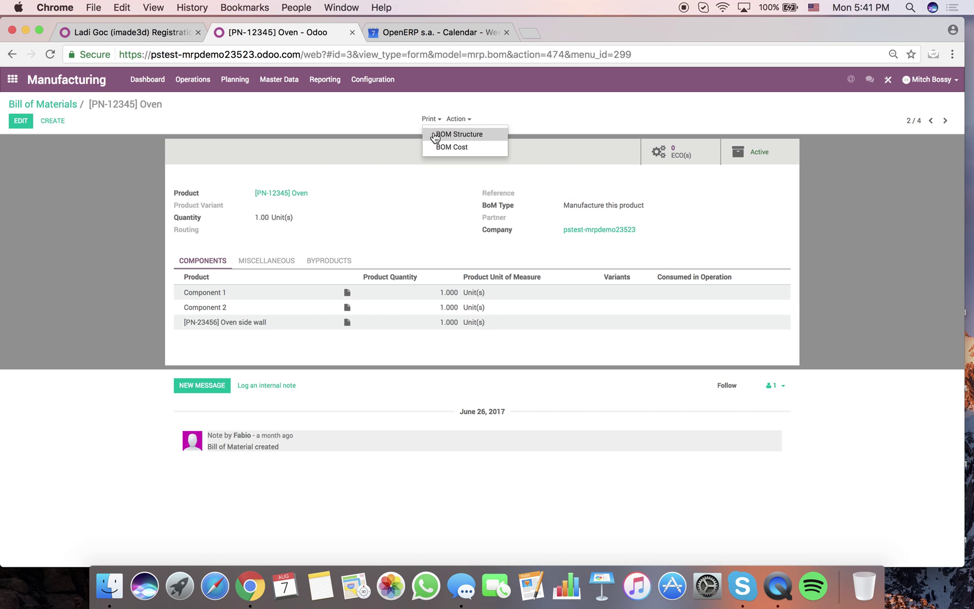
{"action": "left_click", "coordinate": [435, 137]}
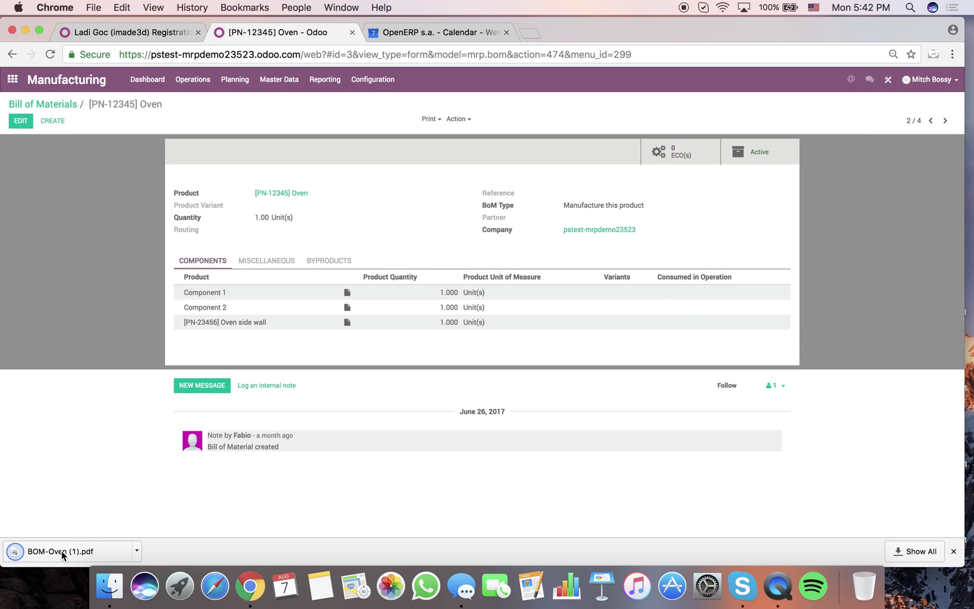
{"action": "left_click", "coordinate": [61, 550]}
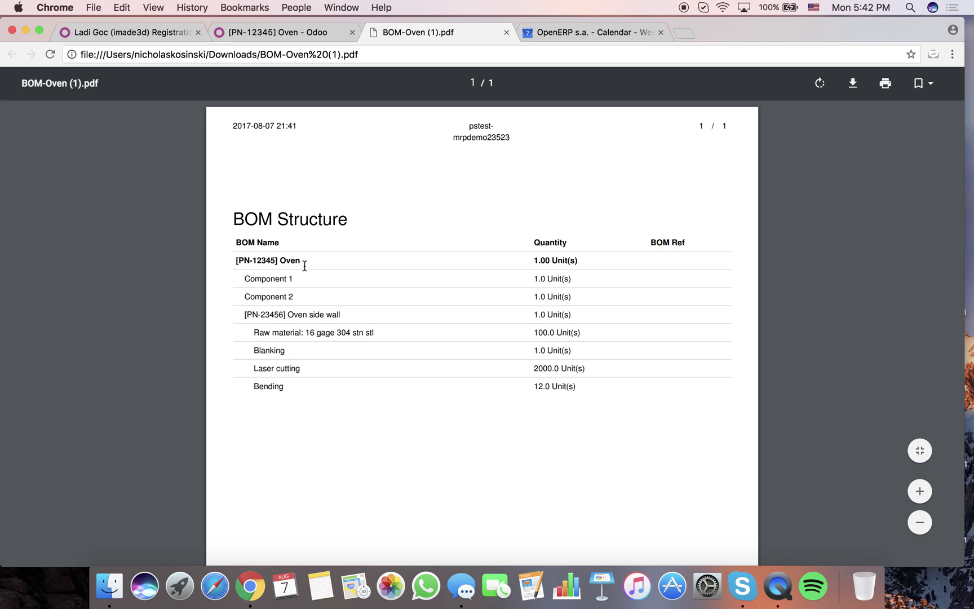
- Close the BOM-Oven (1).pdf tab to return to the Oven BoM
{"action": "left_click", "coordinate": [506, 33]}
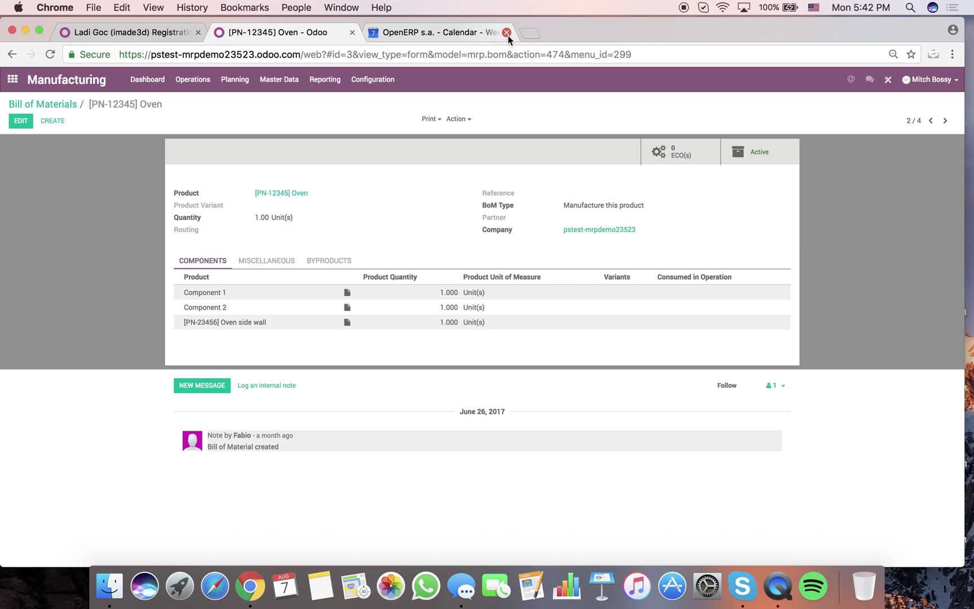